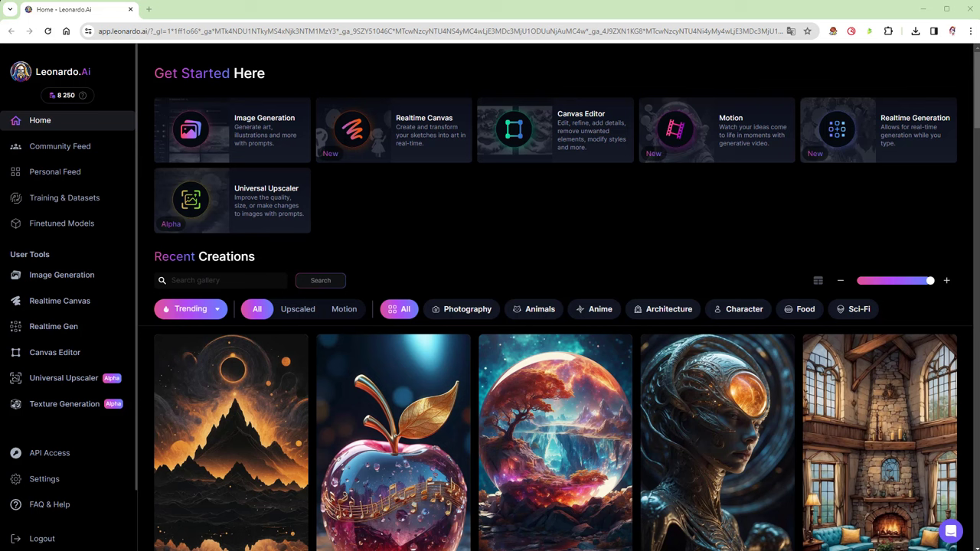
# Step: Go to Training & Datasets and start a new dataset
pyautogui.click(84, 204)
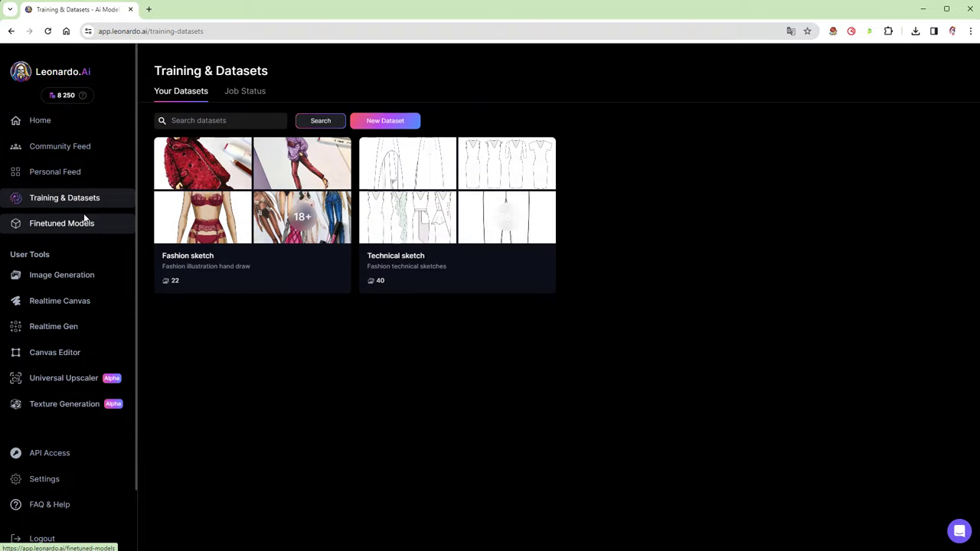
pyautogui.click(395, 121)
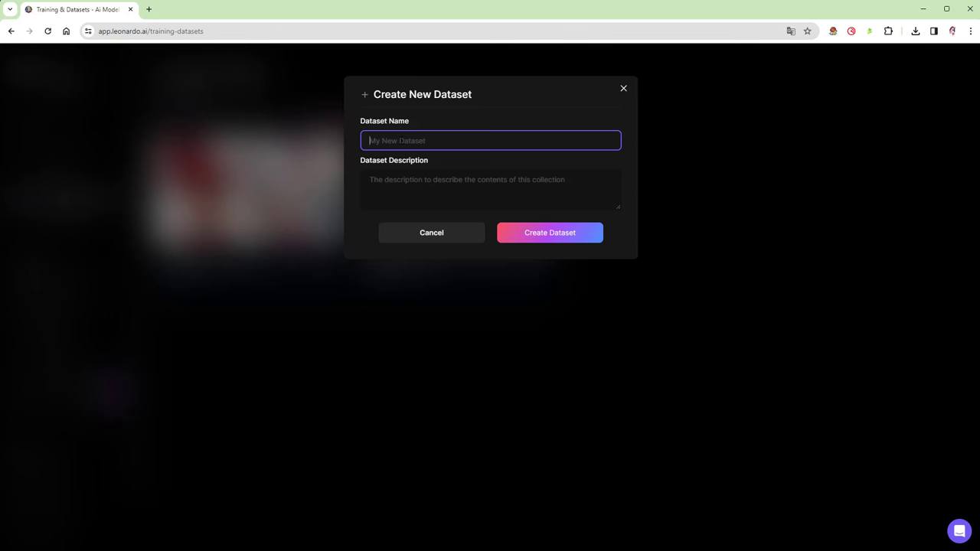
# Step: Reopen the new dataset form and name the dataset 'Vincent Van Gogh'
pyautogui.click(623, 90)
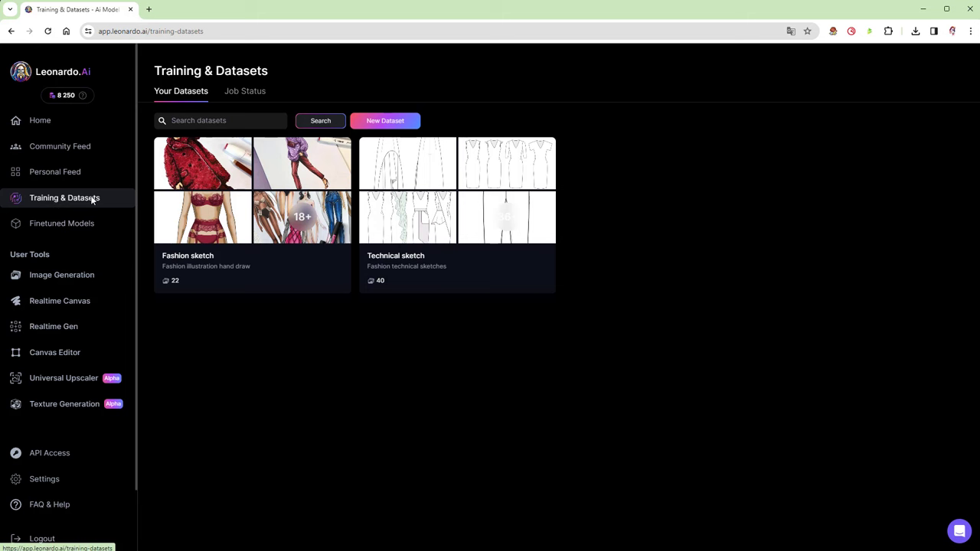
pyautogui.click(388, 121)
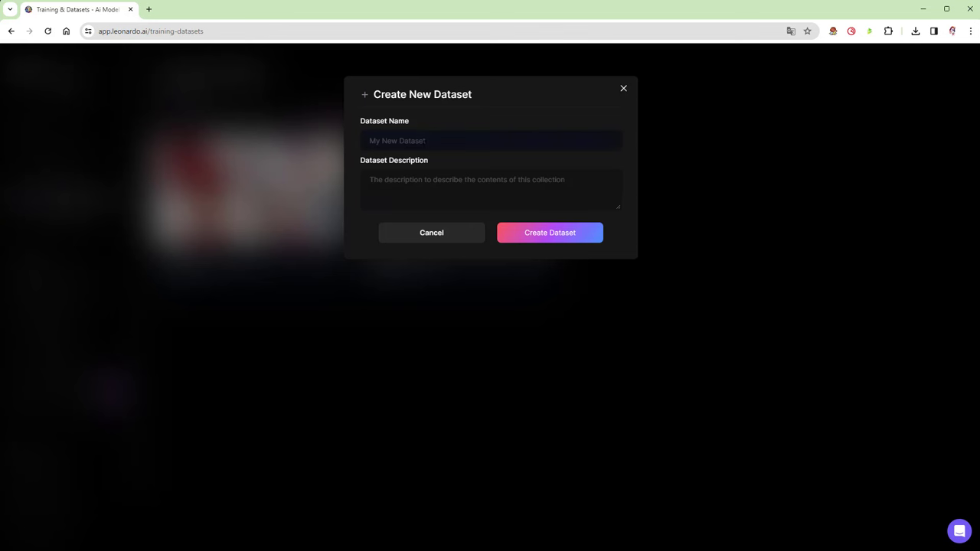
pyautogui.click(448, 141)
pyautogui.write('М')
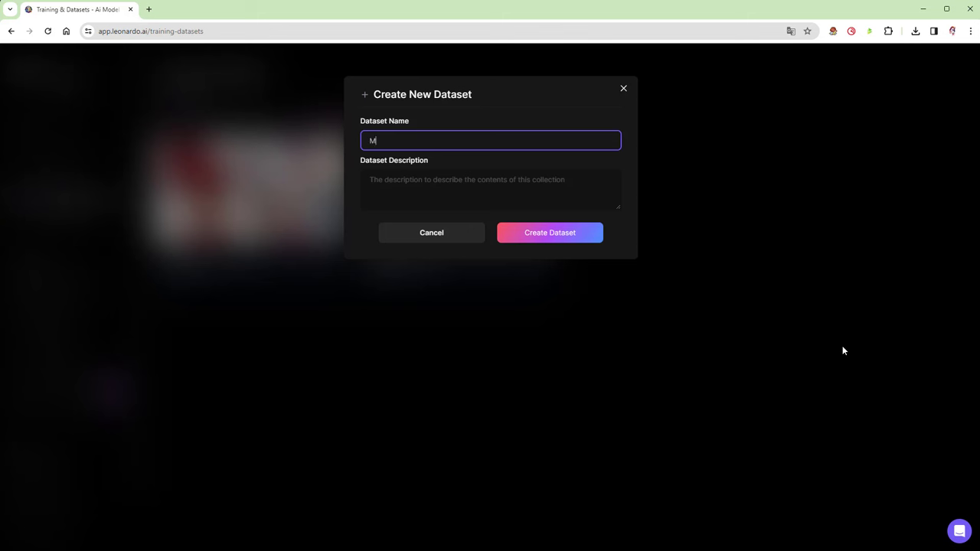
pyautogui.write('штсуте ')
pyautogui.write('Мф')
pyautogui.write('т П')
pyautogui.write('щ')
pyautogui.write('пр')
pyautogui.press('BackSpace')
pyautogui.press('BackSpace')
pyautogui.press('BackSpace')
pyautogui.press('BackSpace')
pyautogui.press('BackSpace')
pyautogui.press('BackSpace')
pyautogui.write('M')
pyautogui.press('BackSpace')
pyautogui.write('V')
pyautogui.write('incent ')
pyautogui.write('Va')
pyautogui.write('n G')
pyautogui.write('o')
pyautogui.write('gh')
# Step: Copy the name into the description as 'Vincent Van Gogh' and create the dataset
pyautogui.tripleClick(436, 141)
pyautogui.hotkey('ctrl', 'c')
pyautogui.click(438, 183)
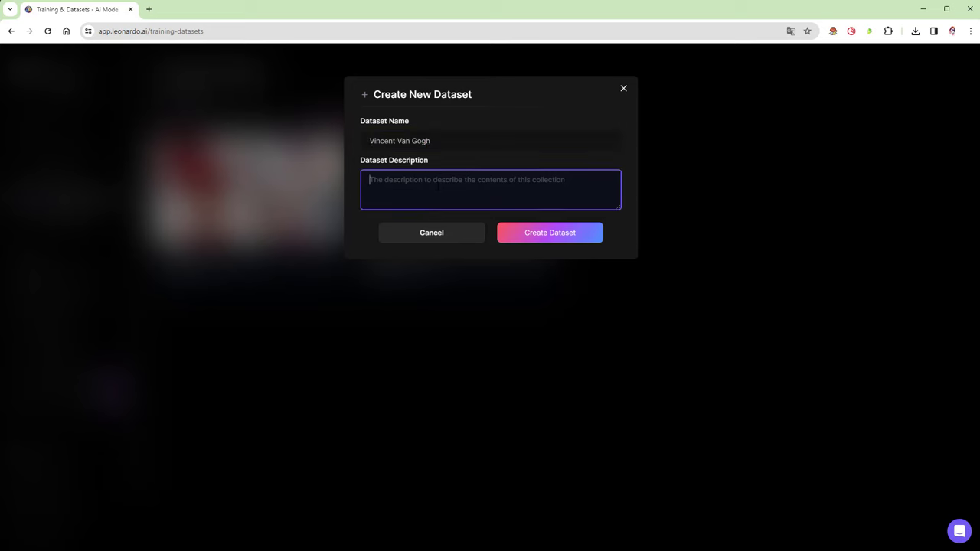
pyautogui.hotkey('ctrl', 'v')
pyautogui.click(551, 240)
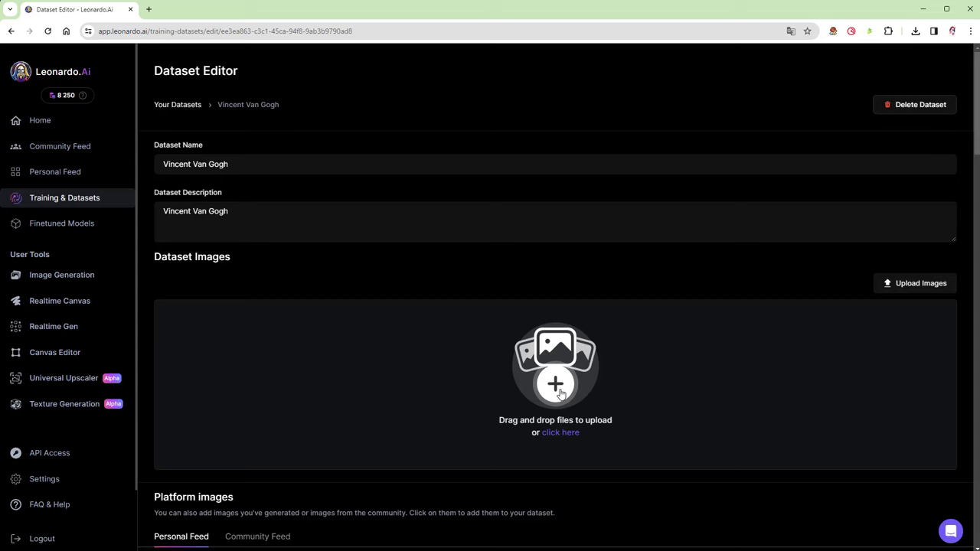
# Step: Upload all eight images from Desktop > vincent van gogh, with the filter set to All files
pyautogui.scroll(-2, 560, 392)
pyautogui.scroll(2, 560, 392)
pyautogui.click(551, 388)
pyautogui.click(51, 135)
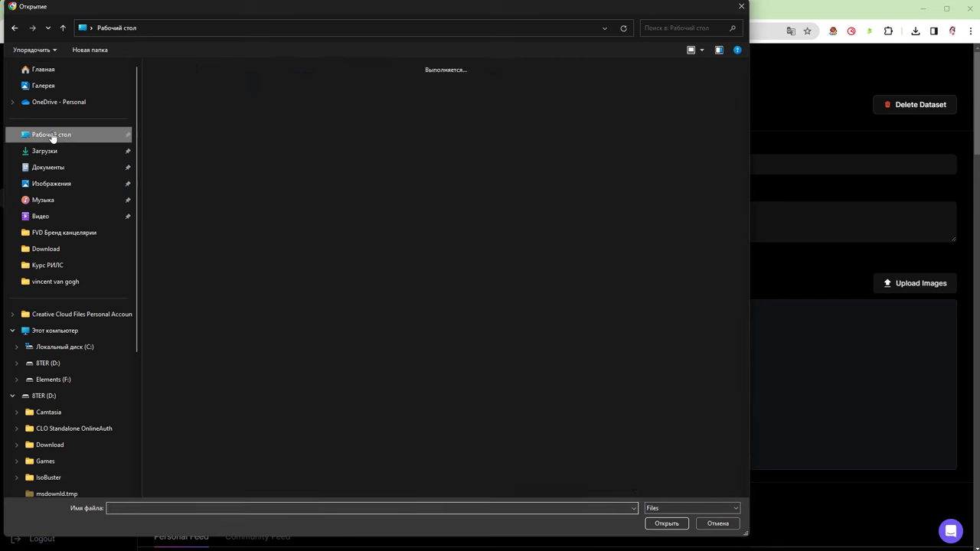
pyautogui.doubleClick(177, 91)
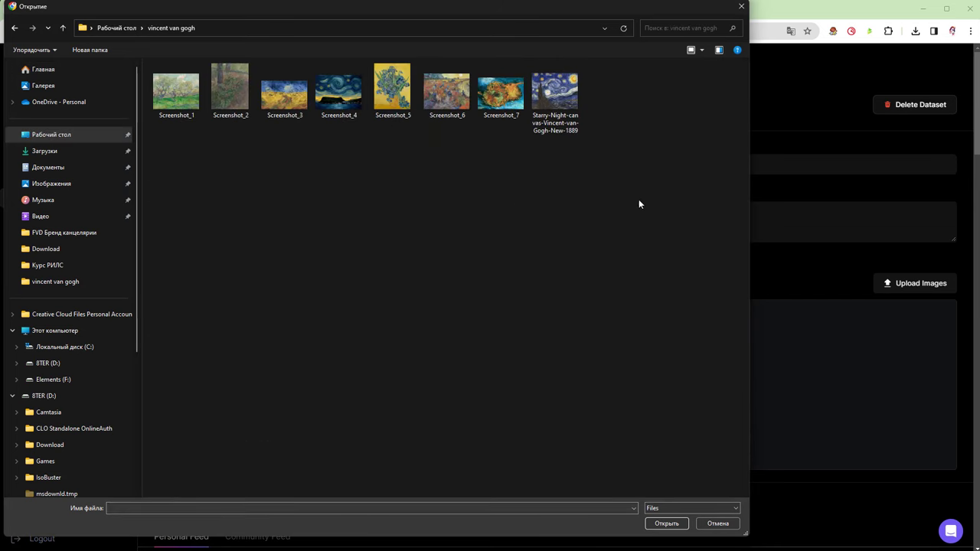
pyautogui.moveTo(639, 199)
pyautogui.mouseDown()
pyautogui.moveTo(260, 126)
pyautogui.moveTo(162, 78)
pyautogui.mouseUp()
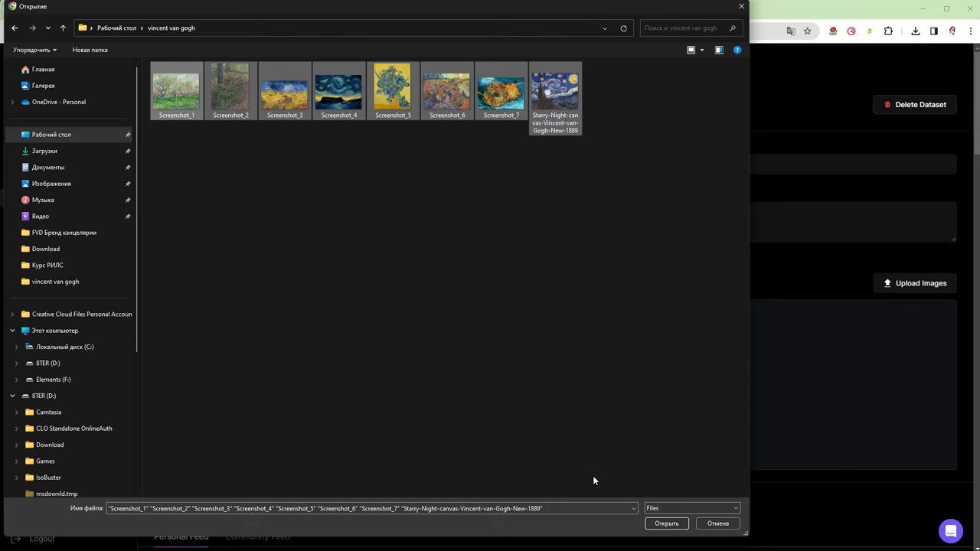
pyautogui.click(689, 508)
pyautogui.click(677, 482)
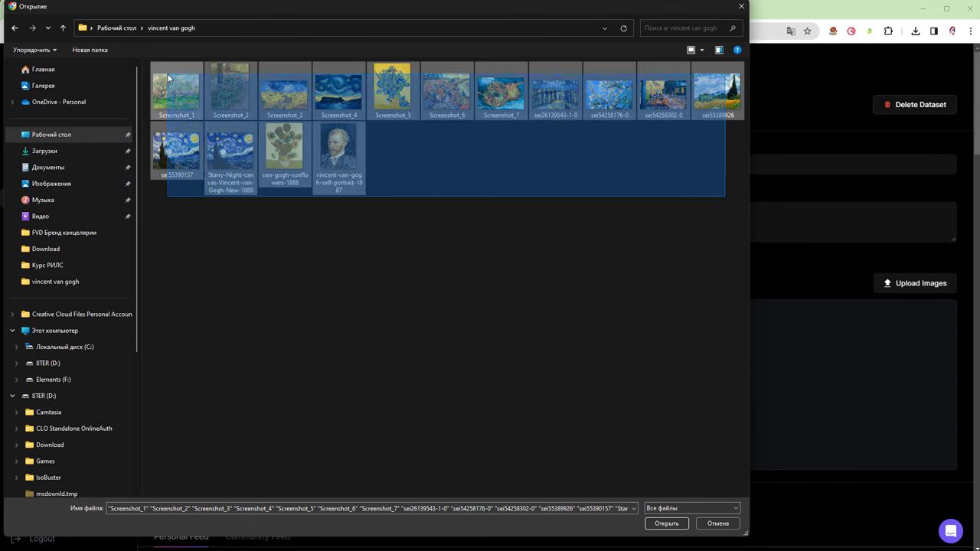
pyautogui.moveTo(726, 201); pyautogui.dragTo(151, 63)
pyautogui.click(666, 524)
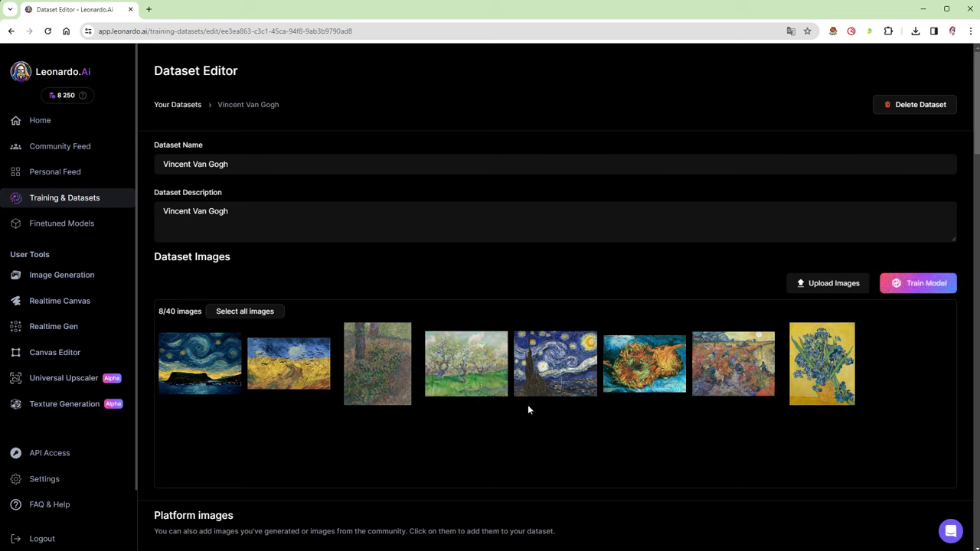
# Step: Select all dataset images for training and describe the model as 'Vincent Van Gogh'
pyautogui.click(228, 317)
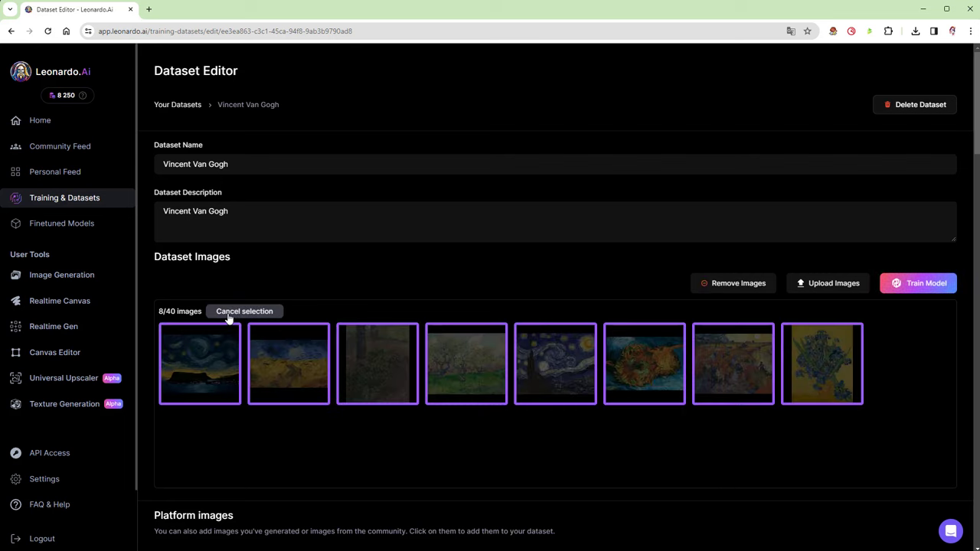
pyautogui.click(912, 288)
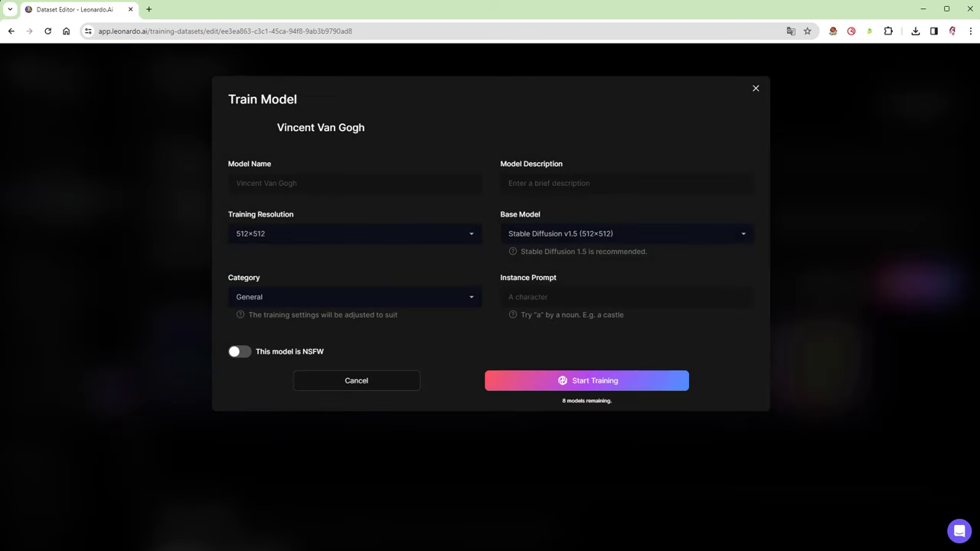
pyautogui.click(637, 190)
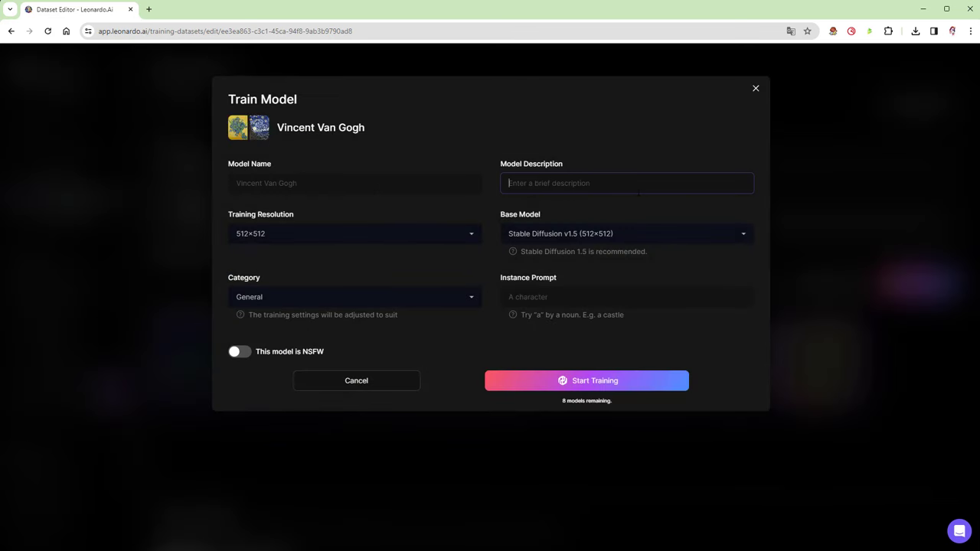
pyautogui.write('Vincent Van Gogh')
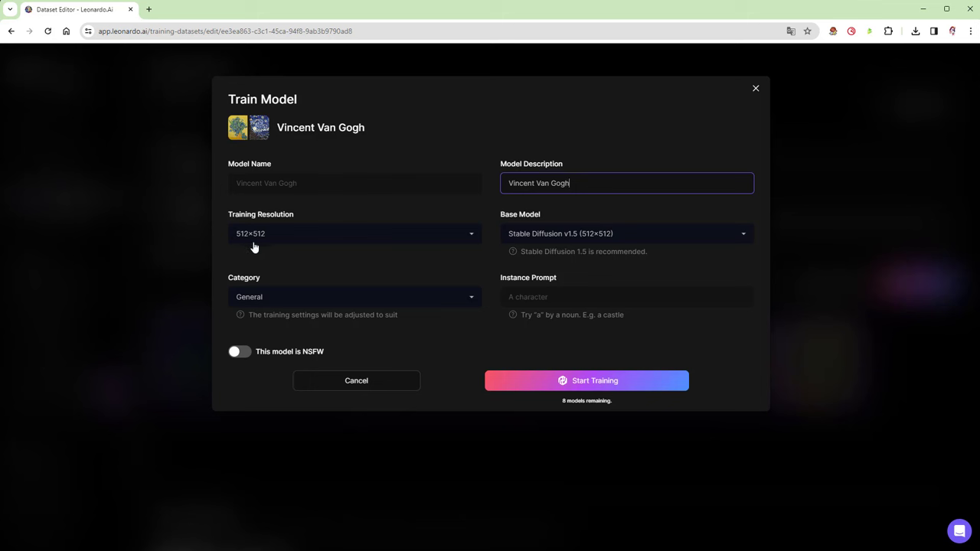
# Step: Keep base model Stable Diffusion v1.5 and category General, and set instance prompt 'Vincent Van Gogh'
pyautogui.click(616, 235)
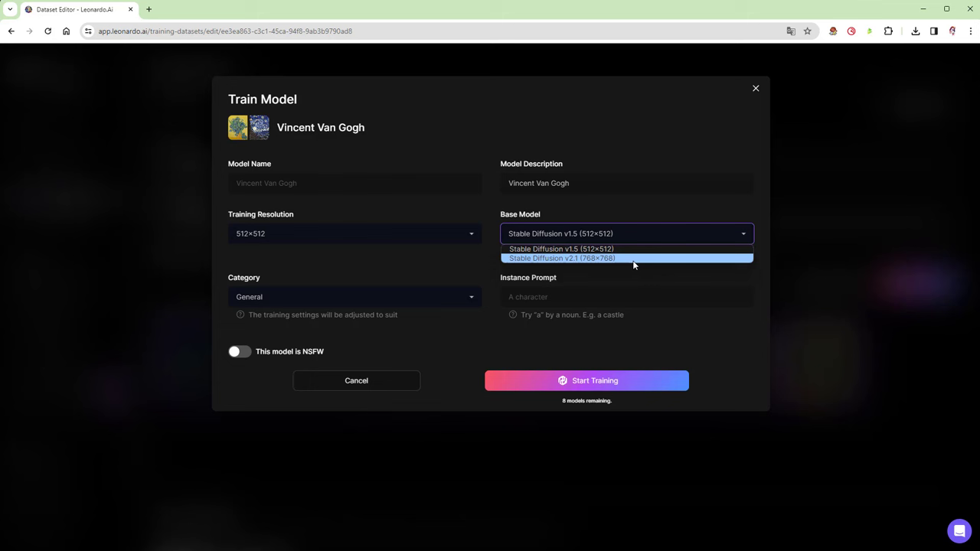
pyautogui.click(627, 250)
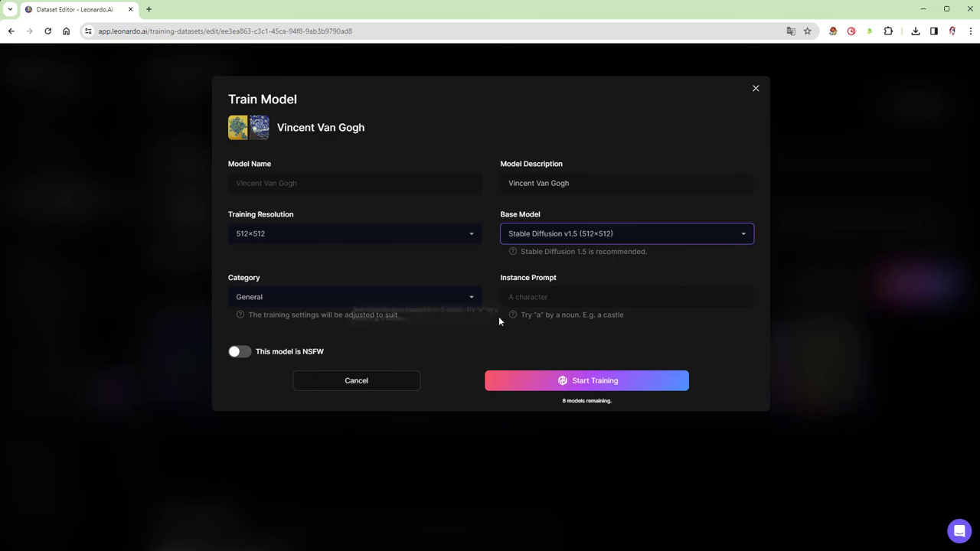
pyautogui.click(475, 305)
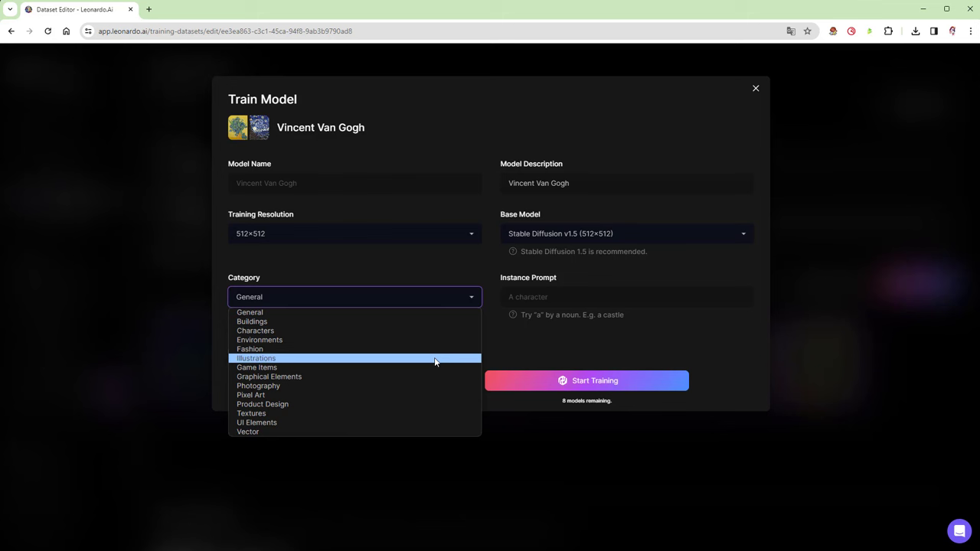
pyautogui.click(422, 251)
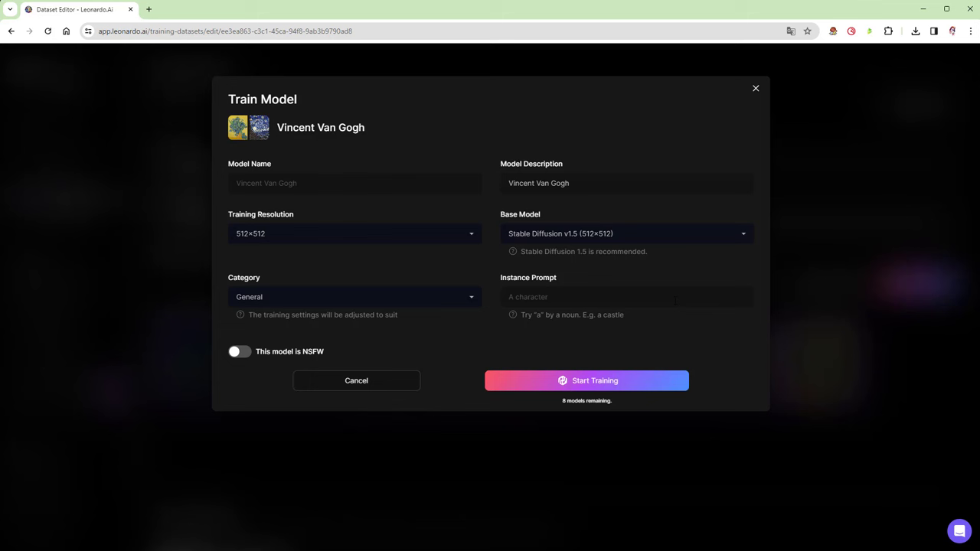
pyautogui.click(650, 302)
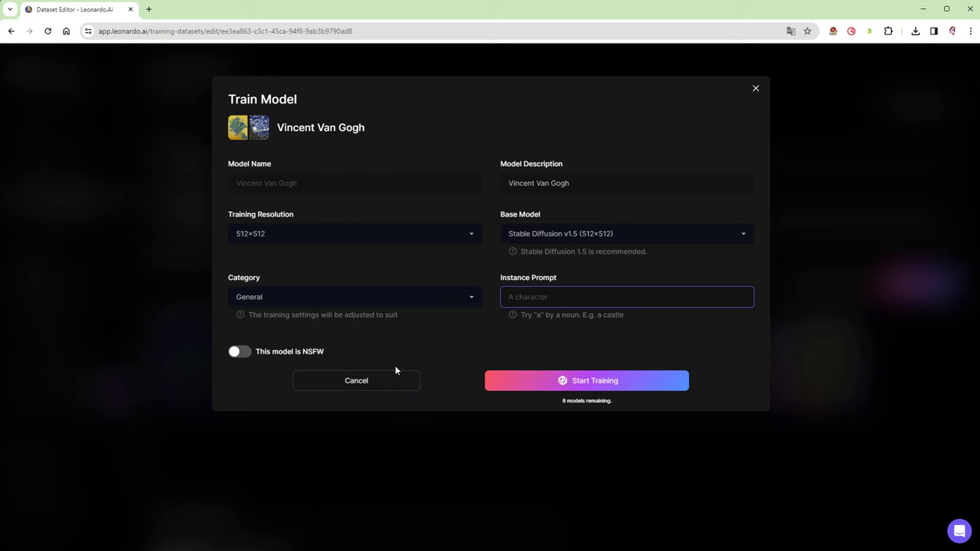
pyautogui.write('Vincent Van Gogh')
pyautogui.click(601, 383)
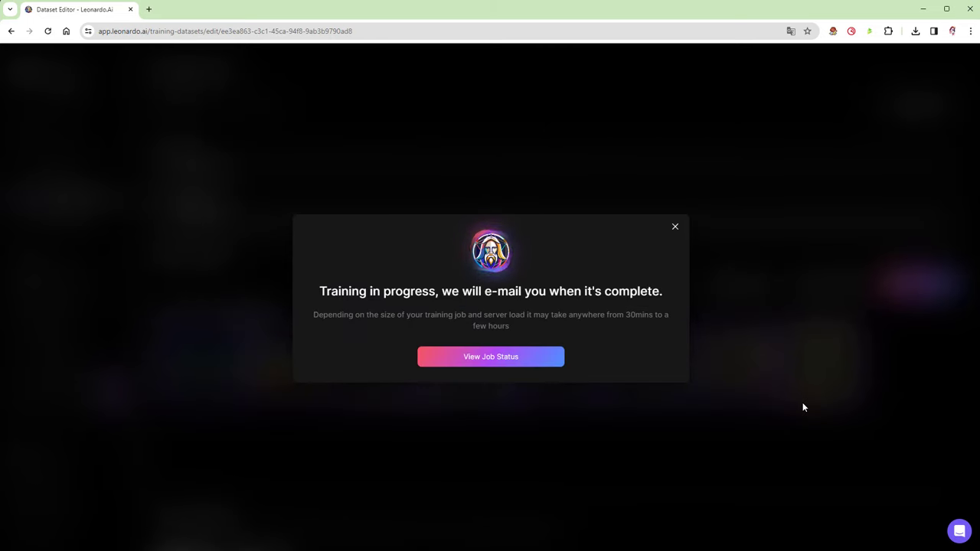
# Step: Check the training jobs list, where the Vincent Van Gogh job is marked Done
pyautogui.click(473, 357)
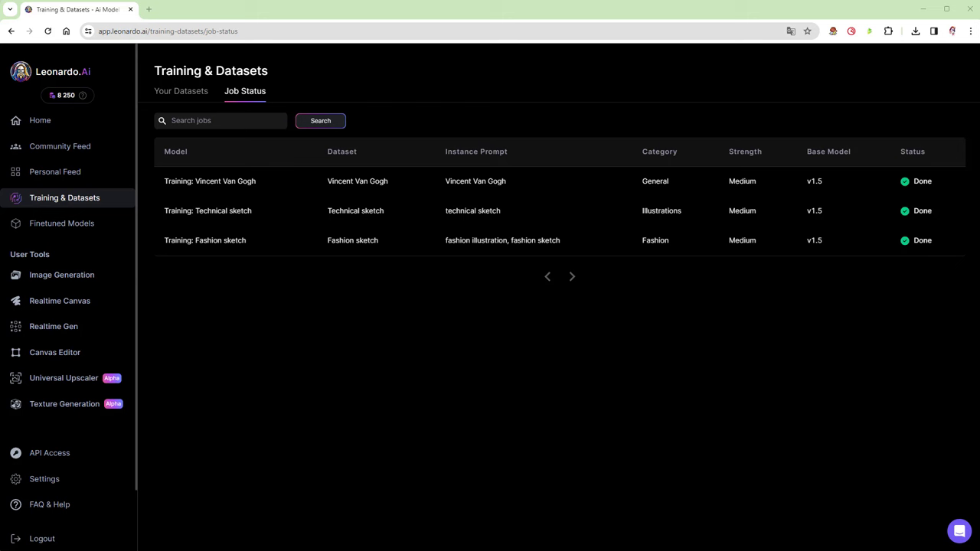
pyautogui.click(216, 192)
pyautogui.click(494, 245)
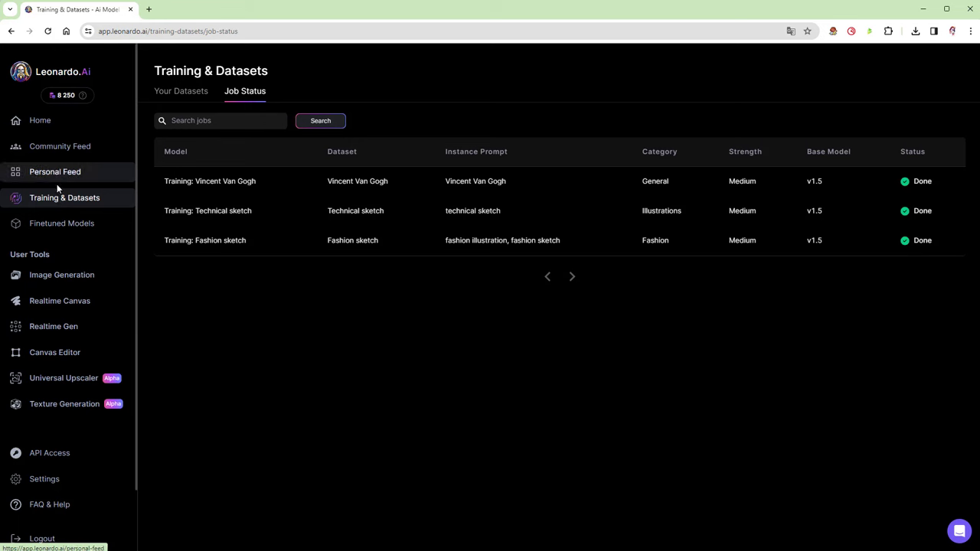
pyautogui.click(55, 275)
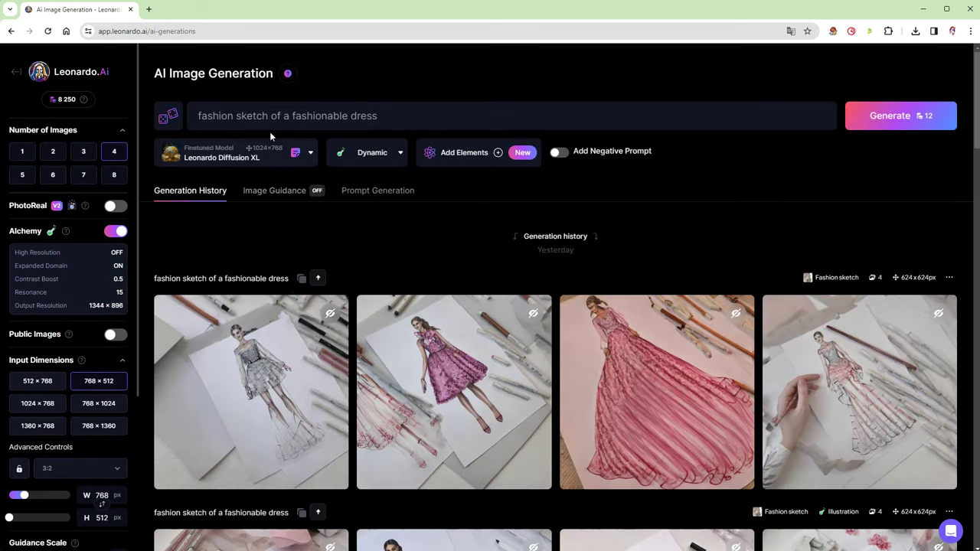
# Step: Append 'Vincent Van Gogh style' to the dress prompt and set the aspect ratio to 1:1 (624×624)
pyautogui.click(269, 123)
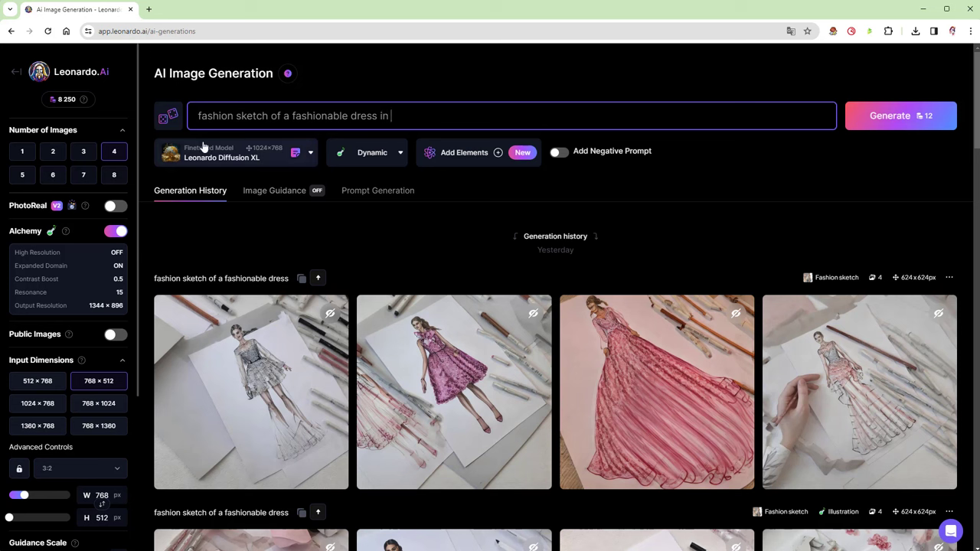
pyautogui.write('Vincent Van Gogh st')
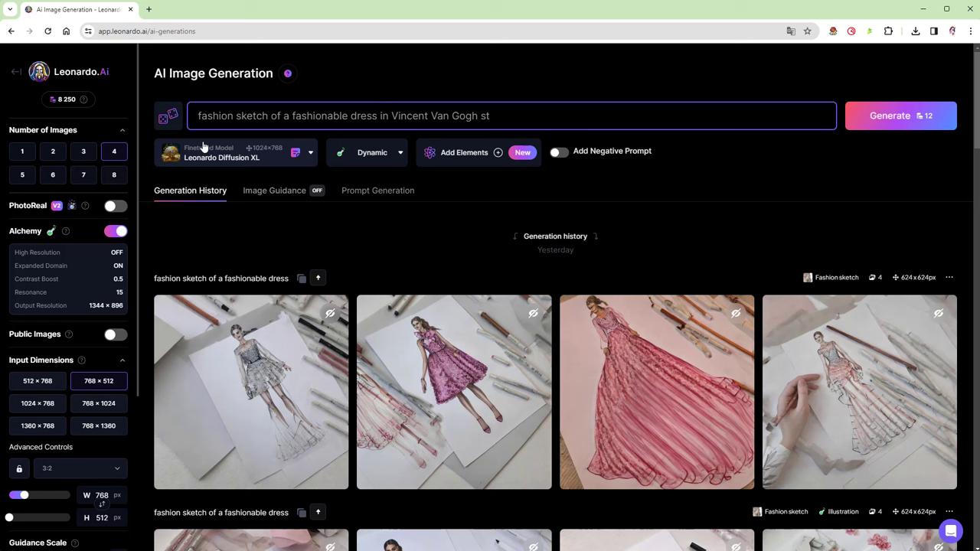
pyautogui.write('yle')
pyautogui.click(98, 467)
pyautogui.click(90, 500)
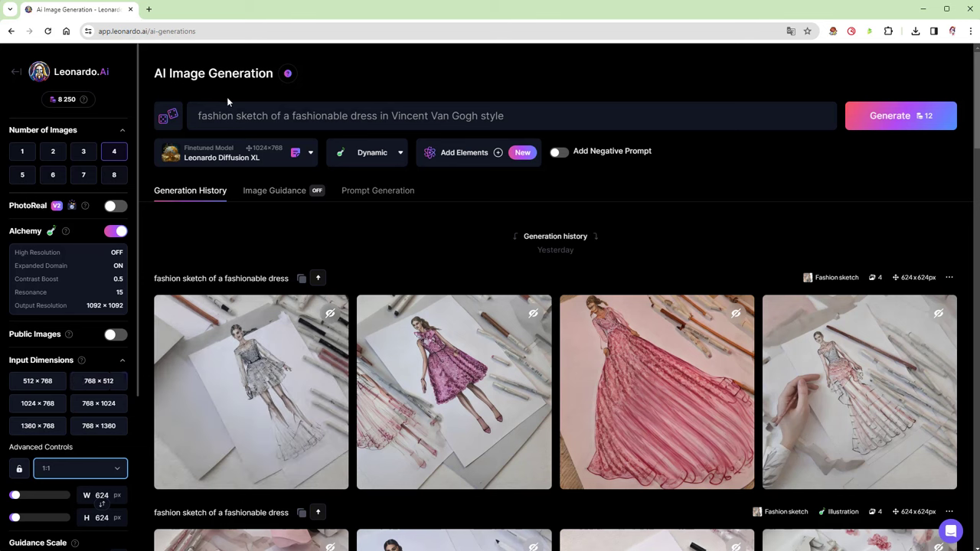
# Step: Choose the custom Vincent Van Gogh model from Your Models for generation
pyautogui.click(311, 154)
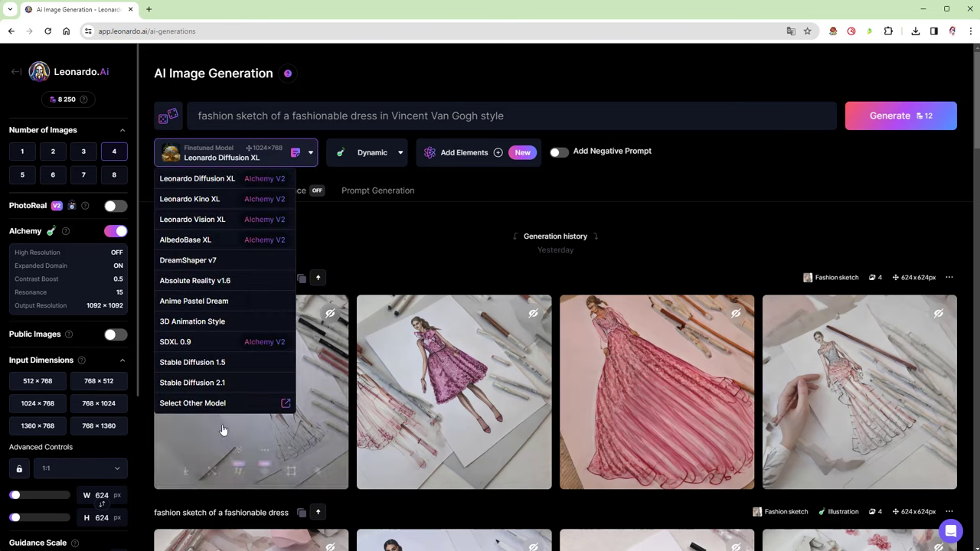
pyautogui.click(193, 404)
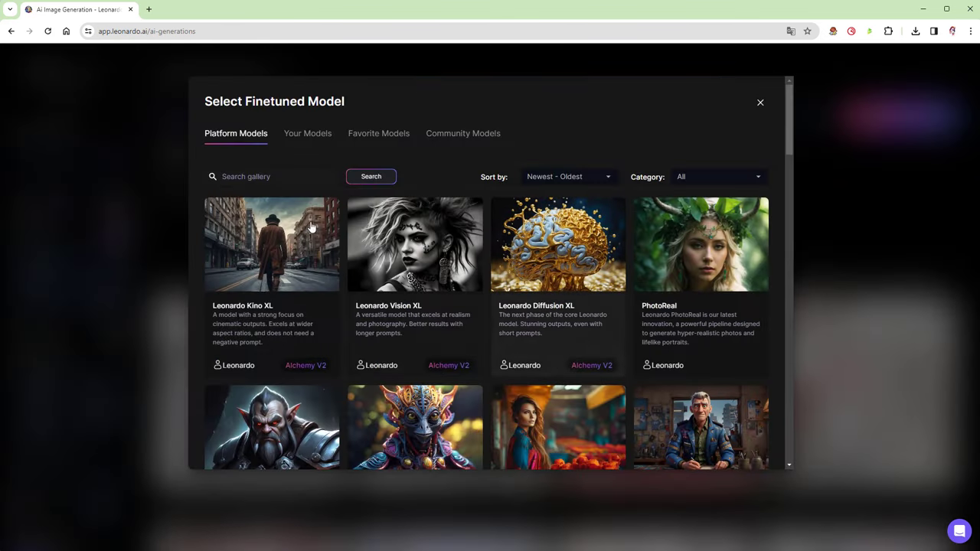
pyautogui.click(309, 135)
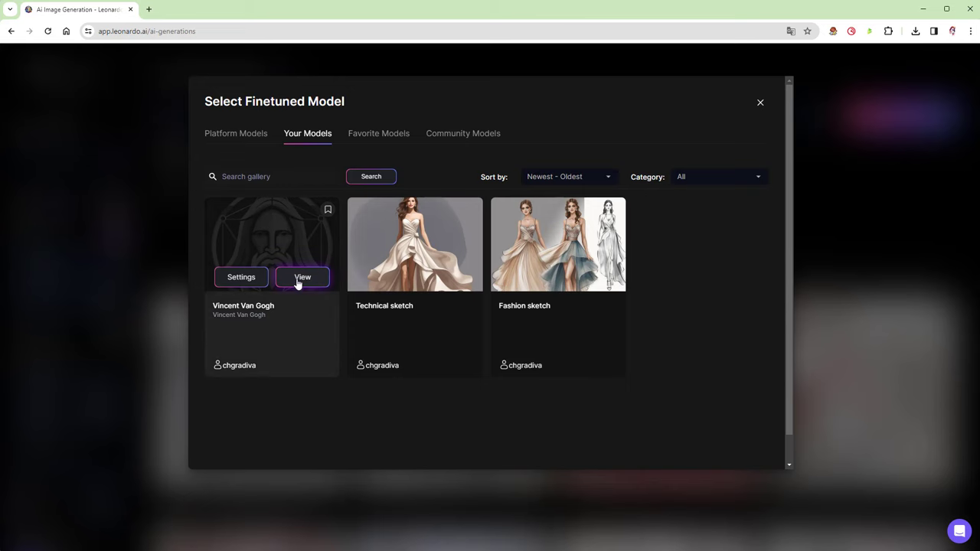
pyautogui.click(300, 280)
pyautogui.click(573, 262)
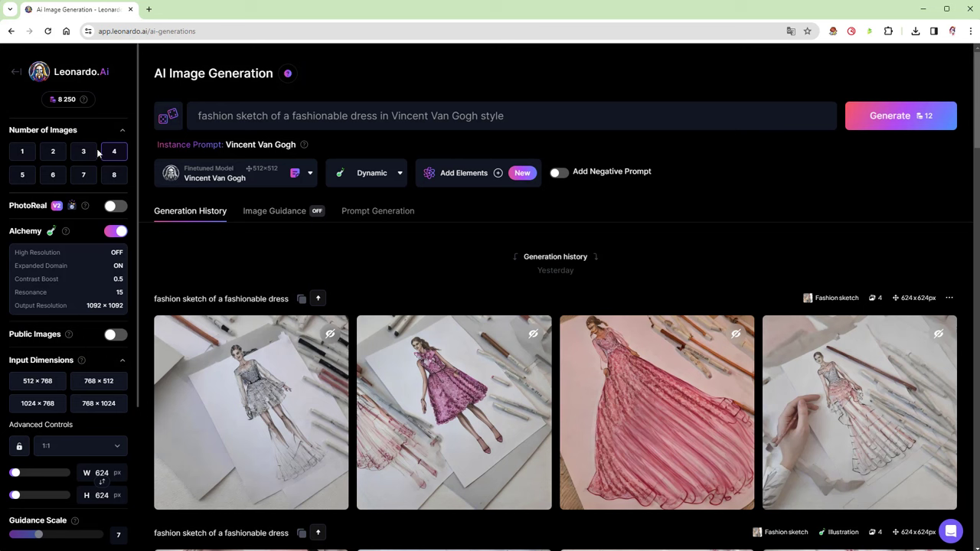
# Step: Generate four 624×624 Van Gogh-style dress images with the Vincent Van Gogh model
pyautogui.click(908, 127)
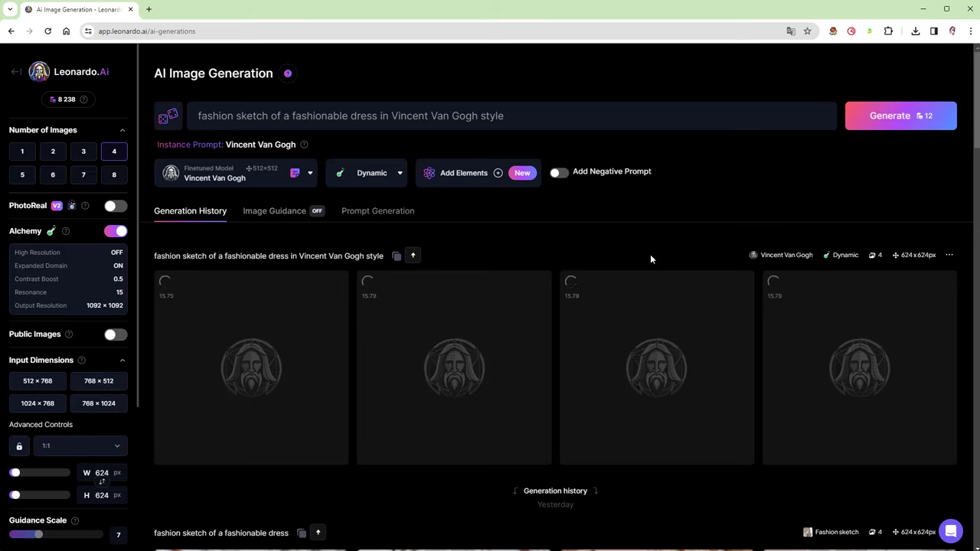
pyautogui.scroll(-5, 651, 256)
pyautogui.scroll(-5, 446, 291)
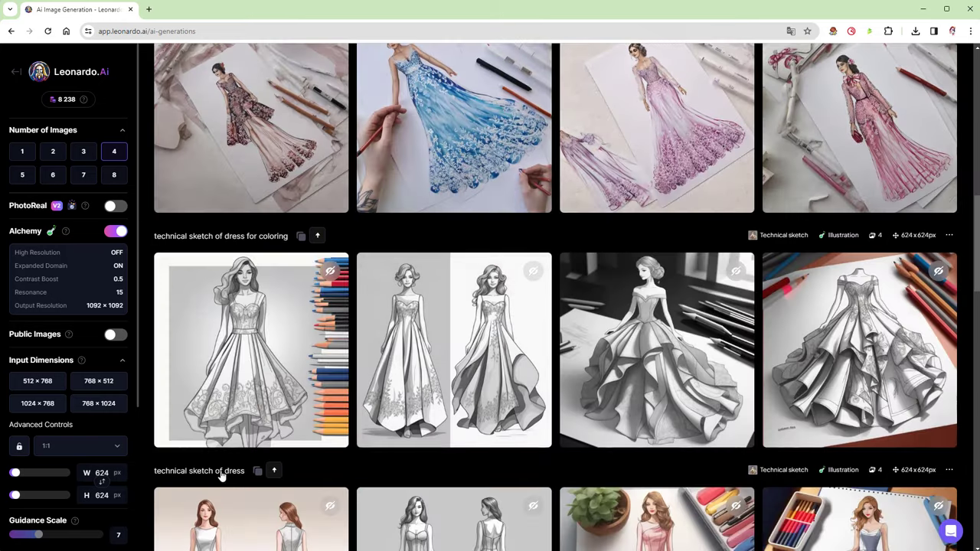
pyautogui.scroll(-3, 460, 345)
pyautogui.scroll(-3, 470, 373)
pyautogui.scroll(5, 470, 373)
pyautogui.scroll(5, 471, 373)
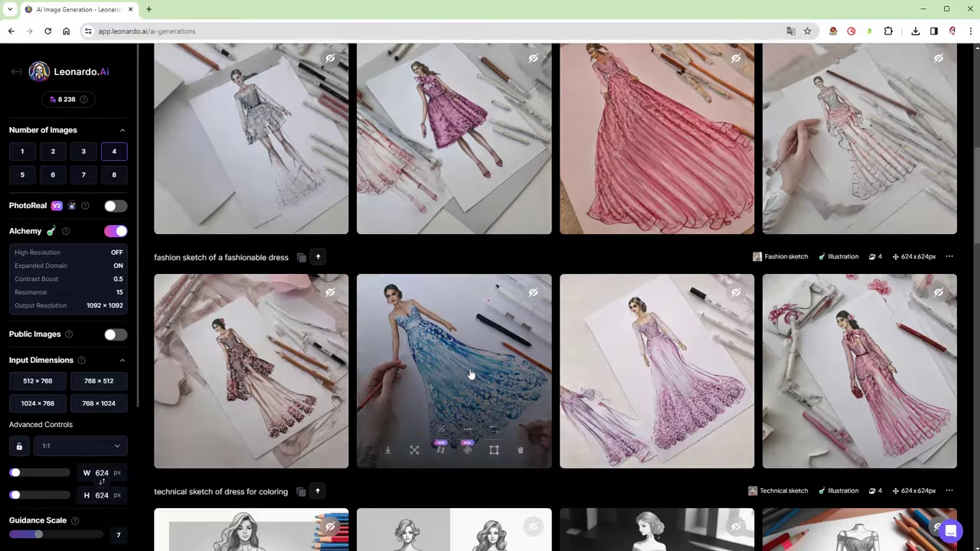
pyautogui.scroll(10, 470, 373)
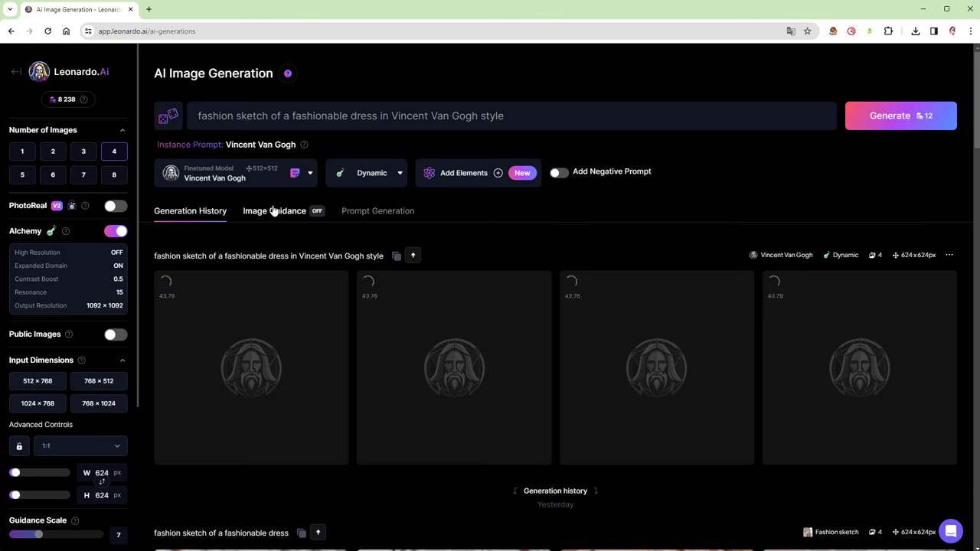
# Step: Switch the model to Stable Diffusion 1.5 and generate the same dress prompt
pyautogui.click(310, 174)
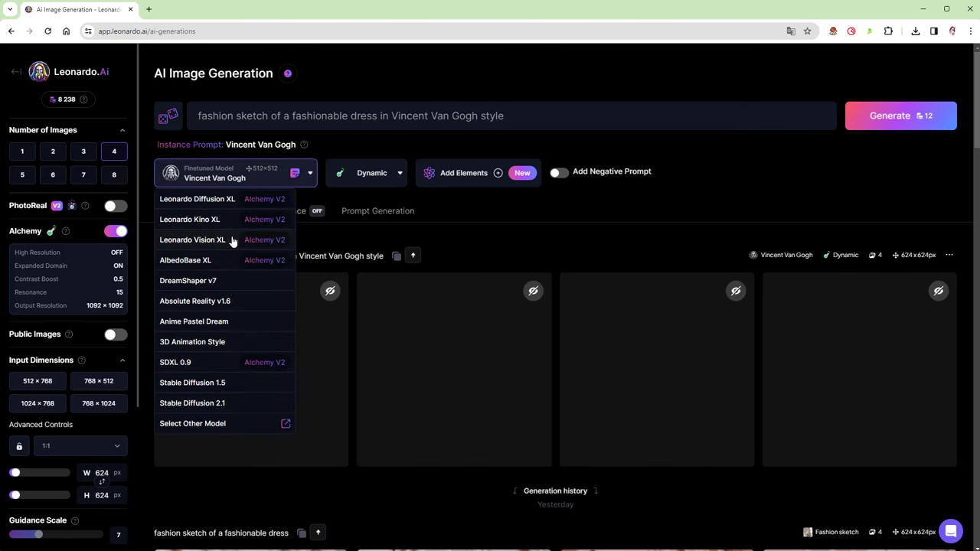
pyautogui.click(201, 383)
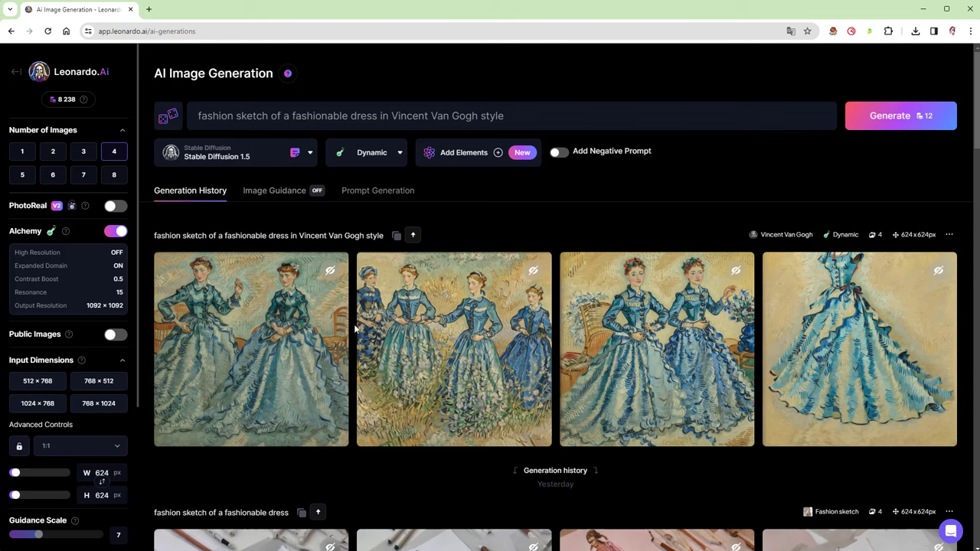
pyautogui.click(896, 119)
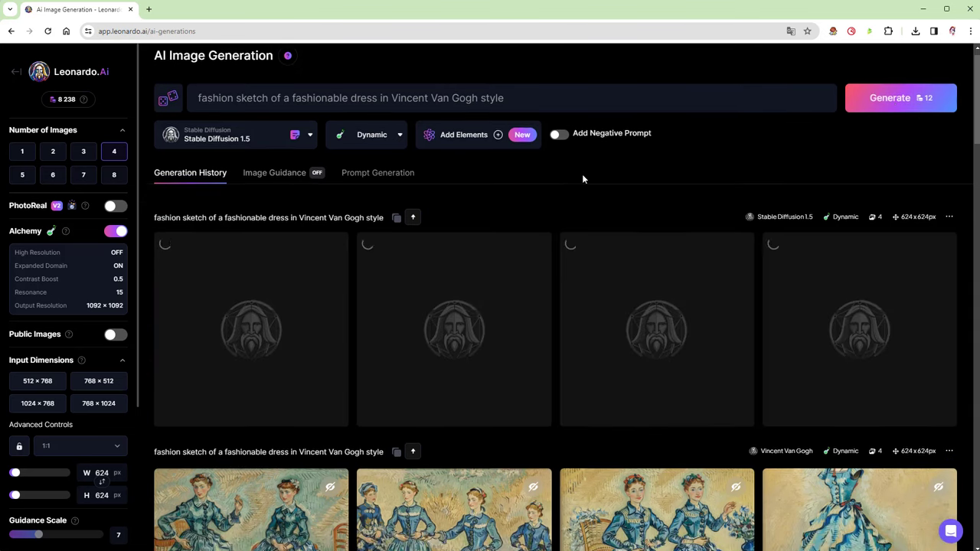
pyautogui.scroll(-3, 582, 177)
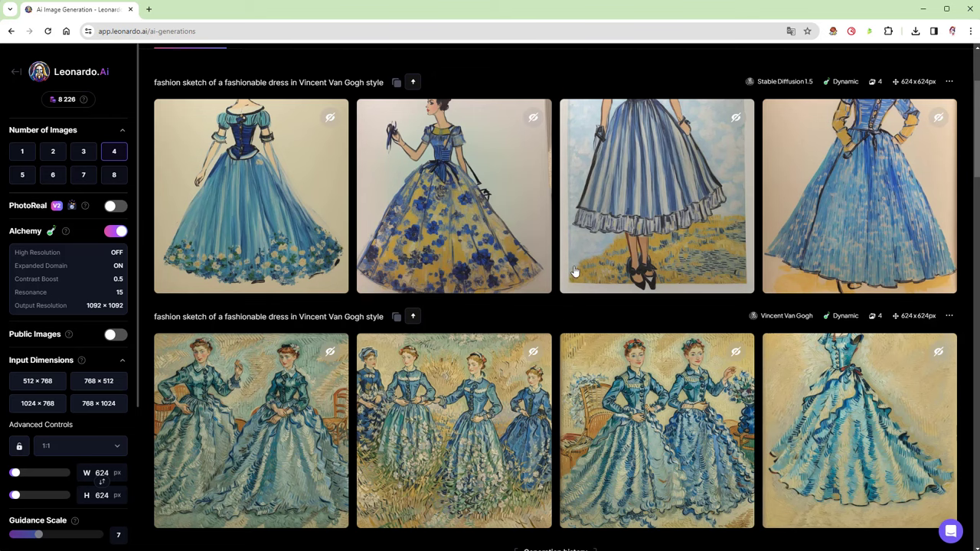
pyautogui.scroll(-7, 563, 307)
pyautogui.scroll(1, 571, 249)
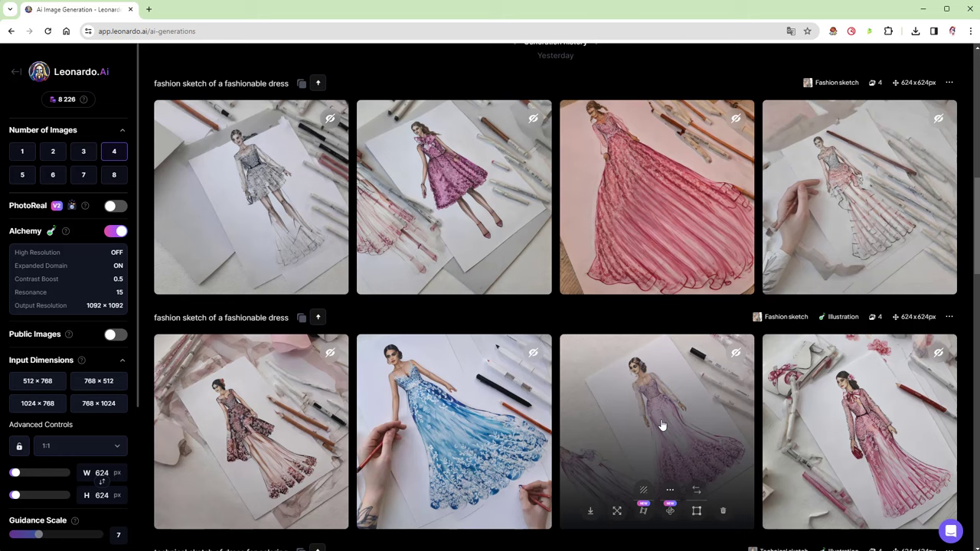
pyautogui.scroll(-3, 663, 426)
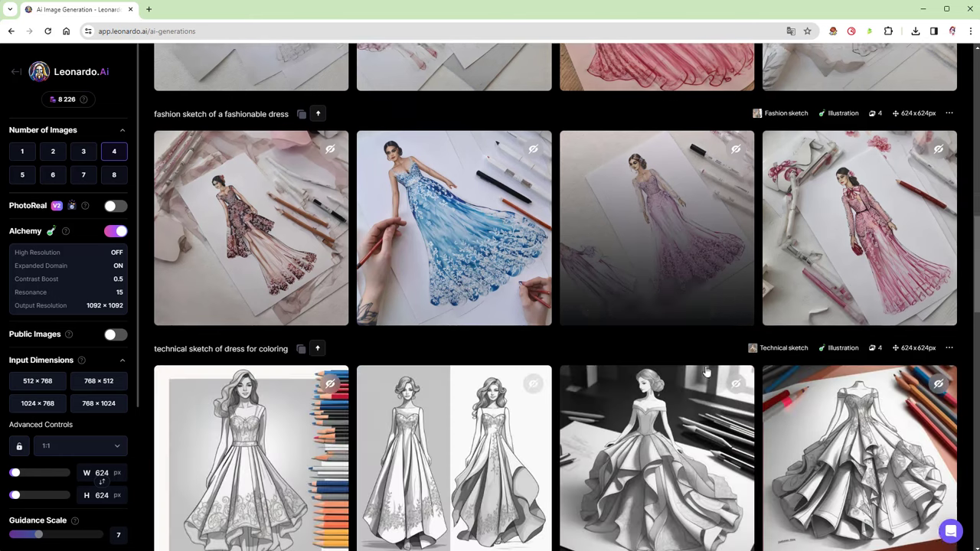
pyautogui.scroll(-3, 708, 360)
pyautogui.scroll(-2, 709, 360)
pyautogui.scroll(-3, 710, 343)
pyautogui.scroll(-4, 709, 343)
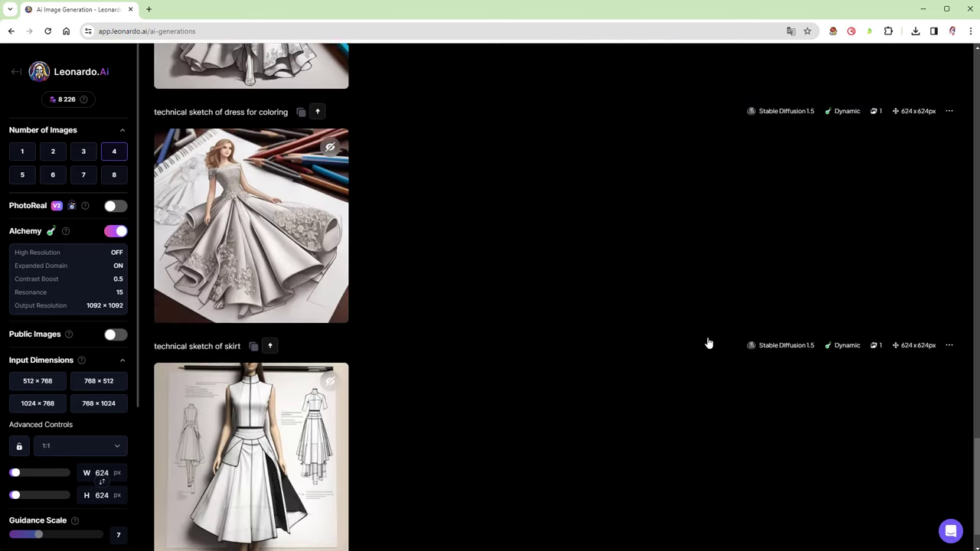
pyautogui.scroll(6, 479, 341)
pyautogui.scroll(5, 565, 264)
pyautogui.scroll(10, 565, 264)
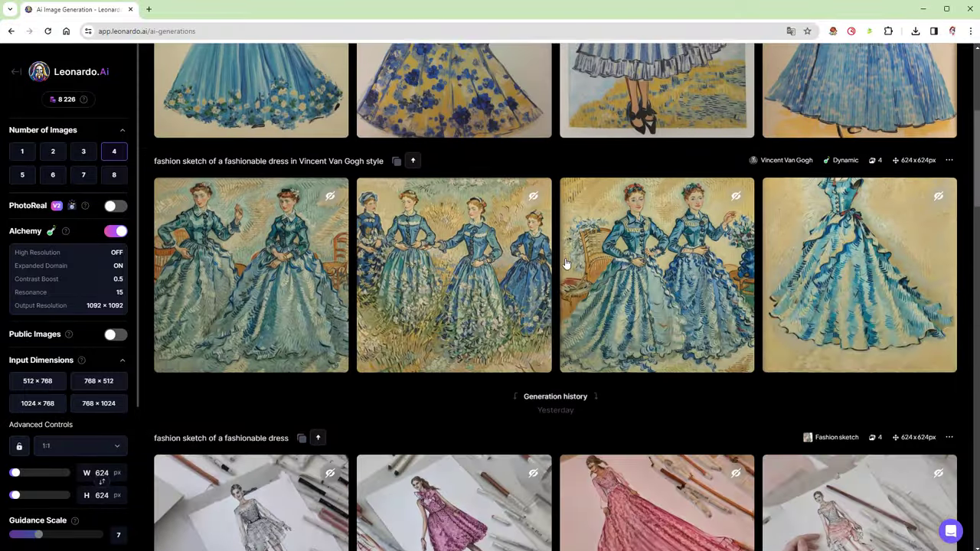
pyautogui.scroll(3, 565, 264)
pyautogui.scroll(-2, 565, 264)
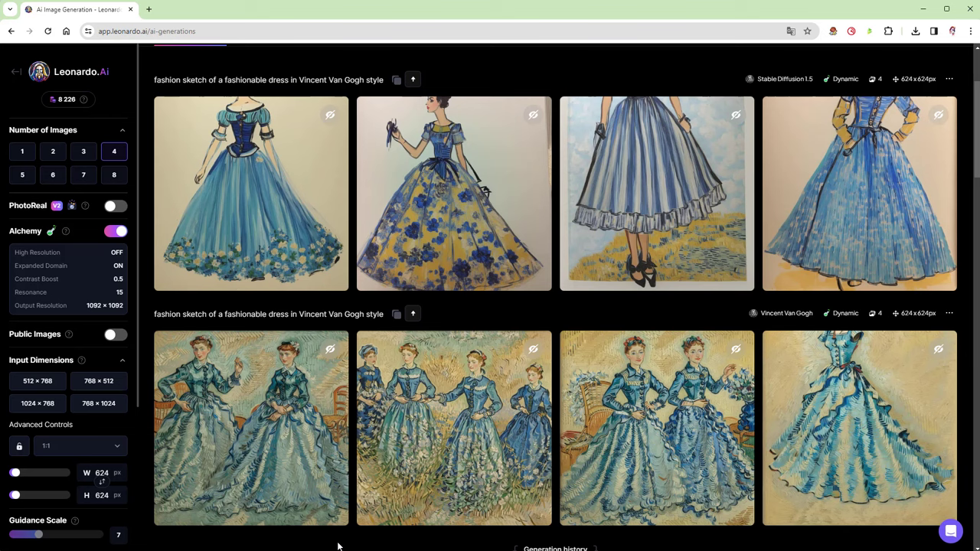
pyautogui.scroll(-5, 338, 546)
pyautogui.scroll(-3, 444, 352)
pyautogui.scroll(-5, 444, 353)
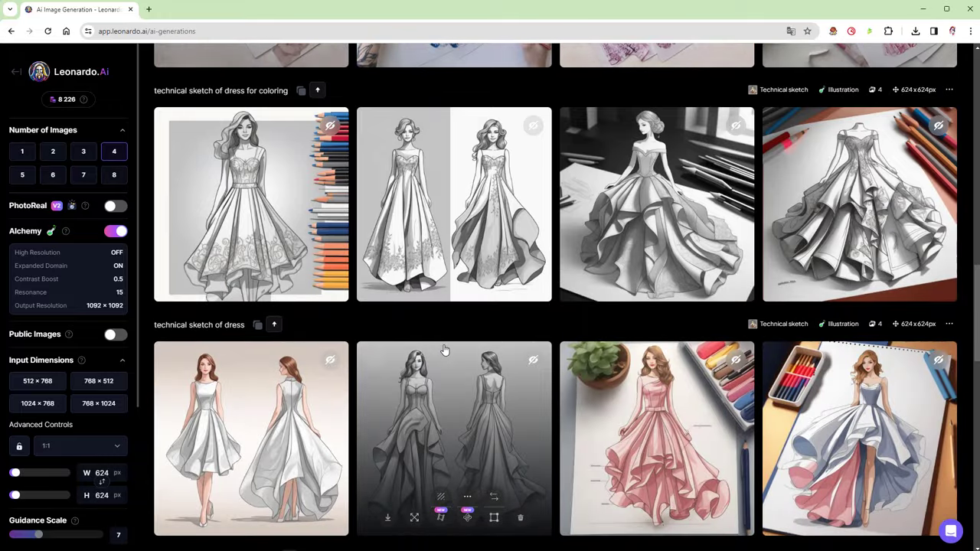
pyautogui.scroll(-1, 444, 350)
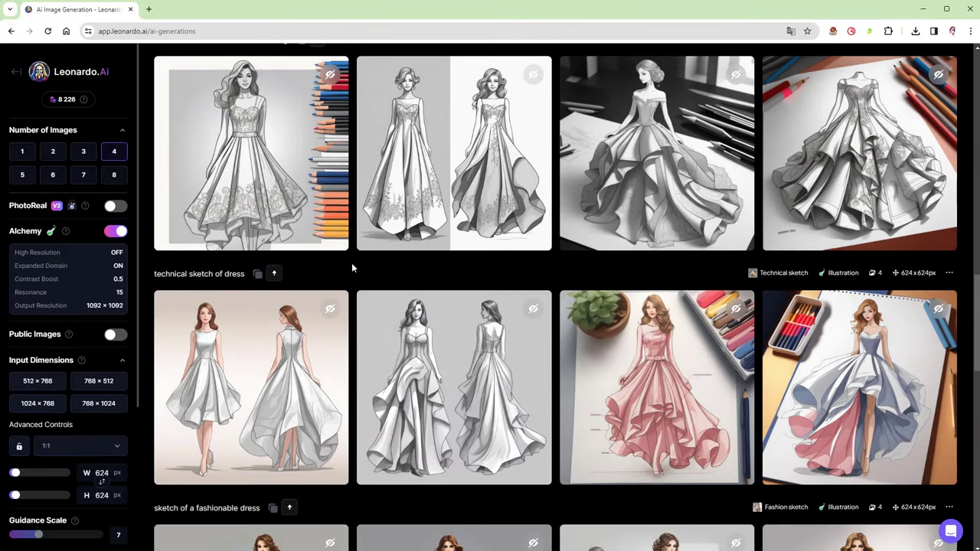
pyautogui.scroll(1, 364, 272)
pyautogui.scroll(4, 364, 272)
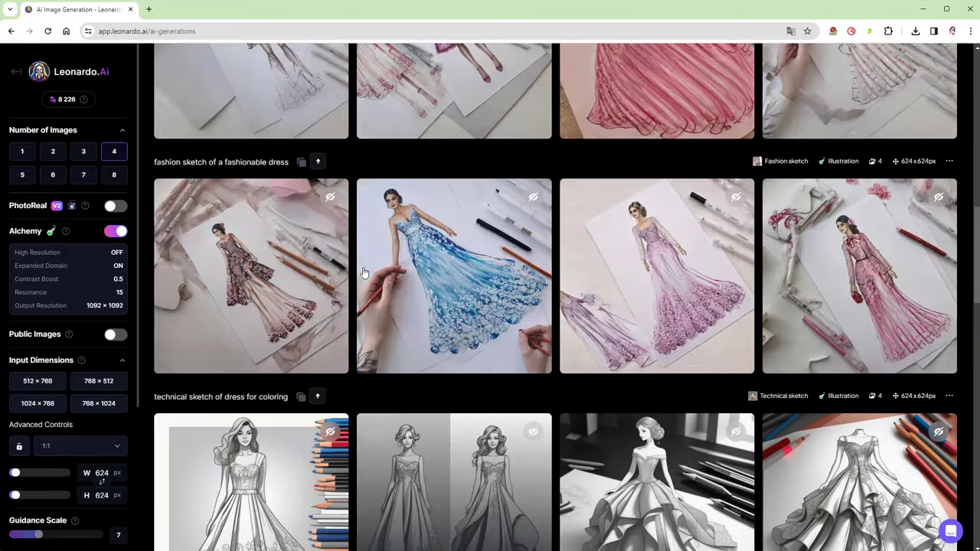
pyautogui.scroll(6, 365, 273)
pyautogui.scroll(5, 364, 271)
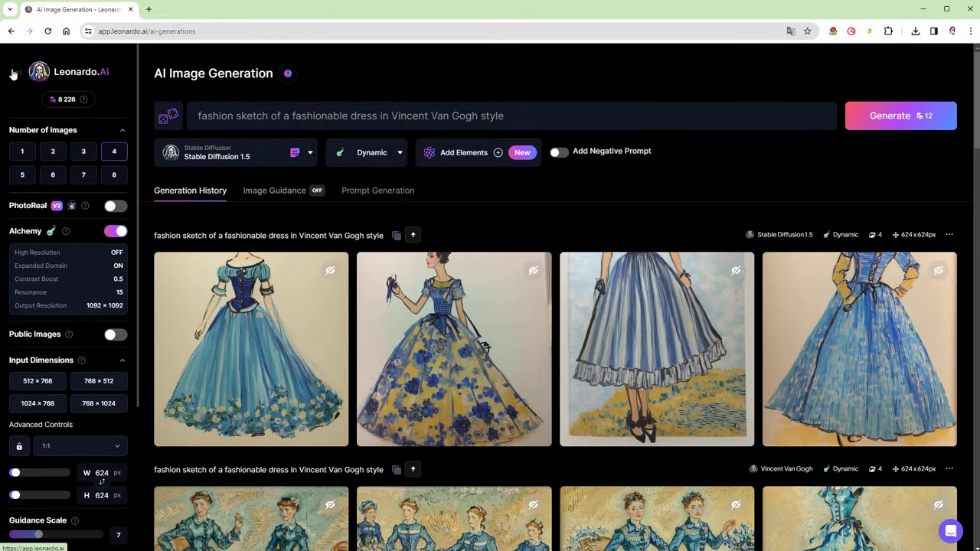
# Step: Open the Technical sketch dataset in the Dataset Editor to show its 40/40 images
pyautogui.click(14, 72)
pyautogui.click(62, 201)
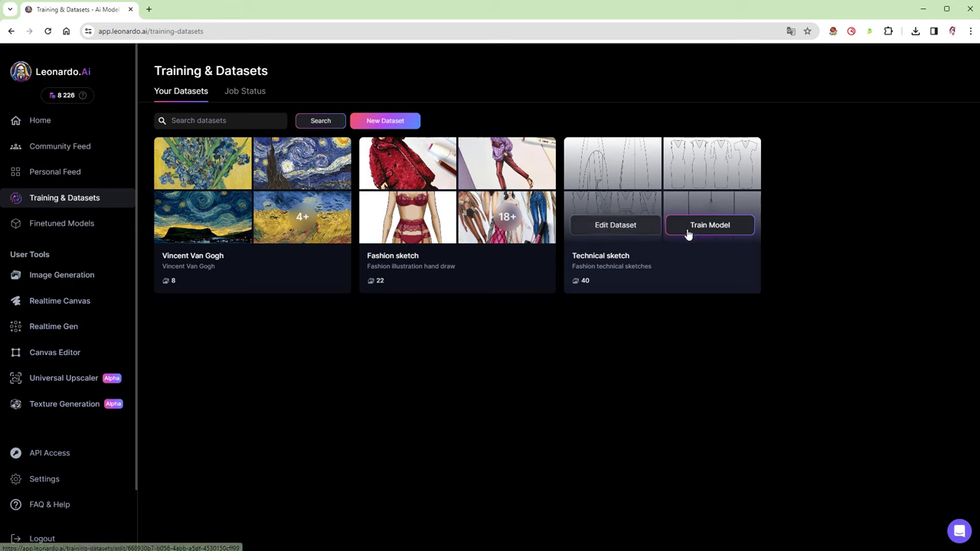
pyautogui.click(626, 234)
pyautogui.scroll(-2, 459, 350)
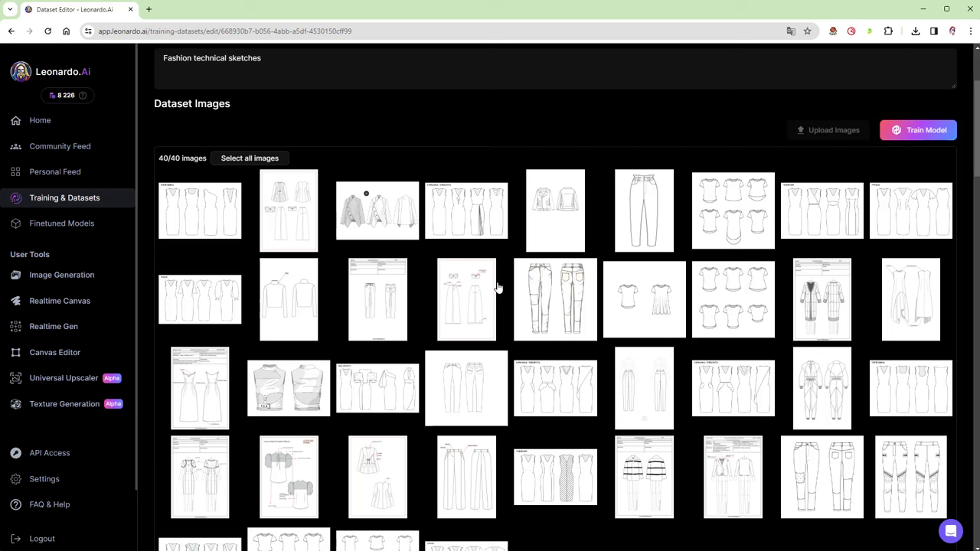
# Step: Go back to Image Generation and scroll to the earlier 'technical sketch of dress' results
pyautogui.click(62, 277)
pyautogui.scroll(-5, 519, 291)
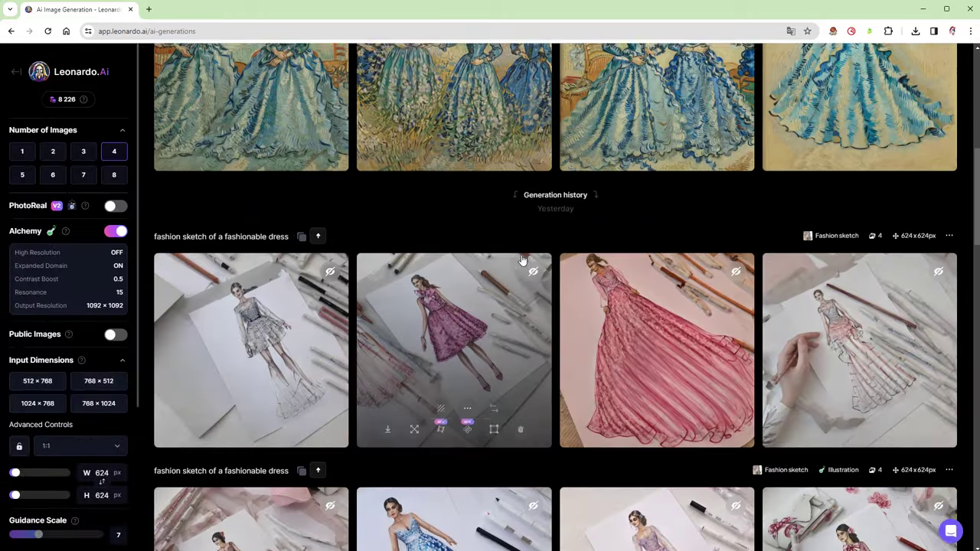
pyautogui.scroll(-10, 519, 265)
pyautogui.scroll(-3, 509, 276)
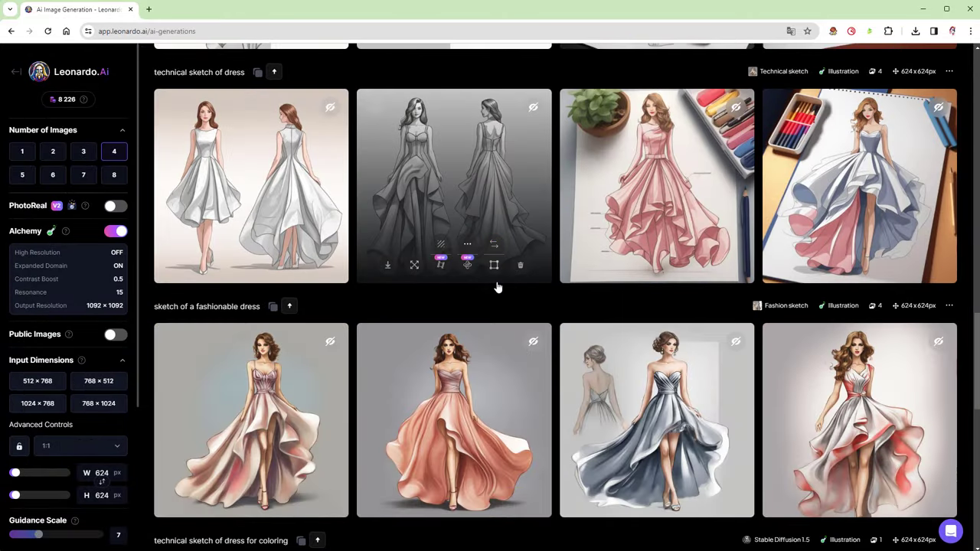